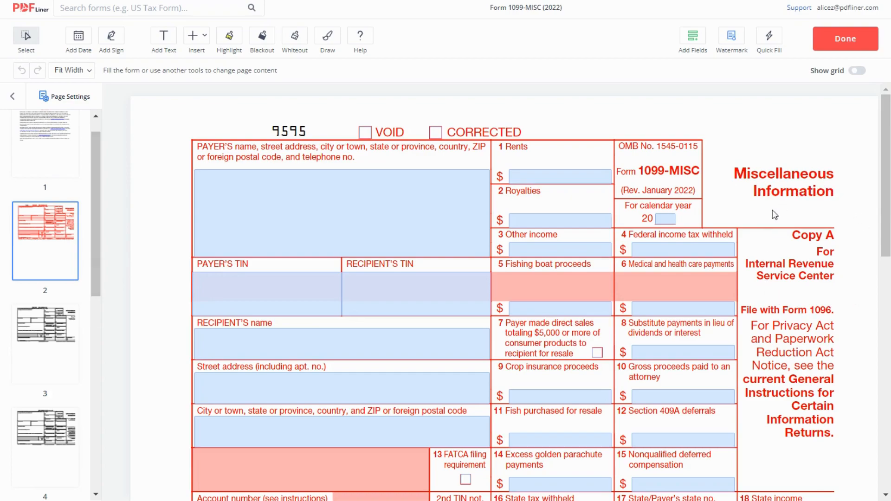
Look through the form's pages from Copy A to Copy C, including the recipient instructions
{"action": "scroll", "coordinate": [504, 256], "scroll_direction": "down", "scroll_amount": 10}
{"action": "scroll", "coordinate": [504, 256], "scroll_direction": "down", "scroll_amount": 5}
{"action": "scroll", "coordinate": [505, 257], "scroll_direction": "up", "scroll_amount": 2}
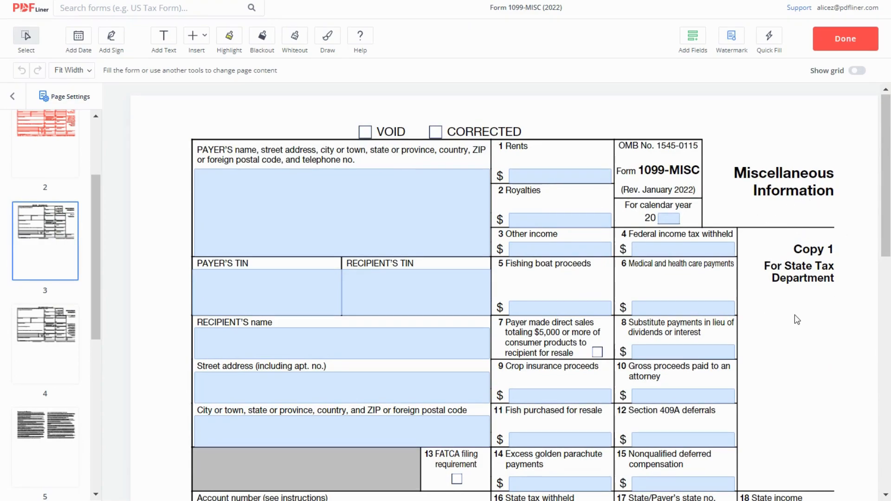
{"action": "scroll", "coordinate": [795, 315], "scroll_direction": "down", "scroll_amount": 5}
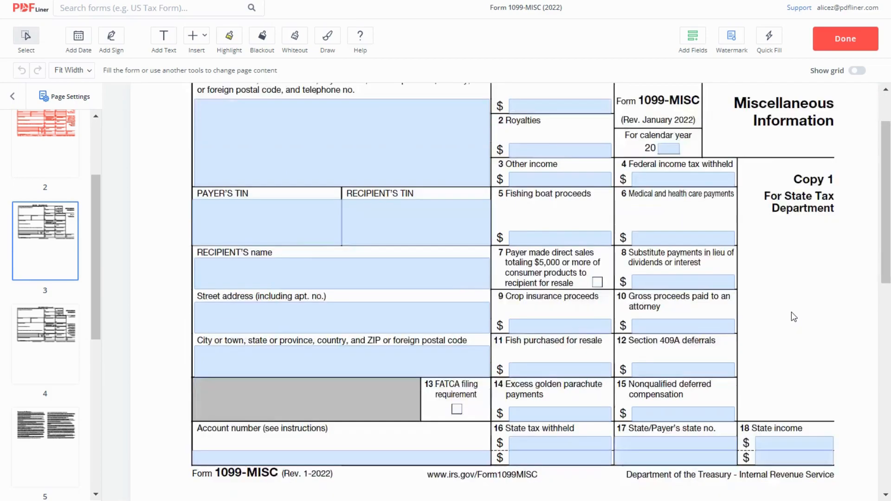
{"action": "scroll", "coordinate": [792, 312], "scroll_direction": "down", "scroll_amount": 15}
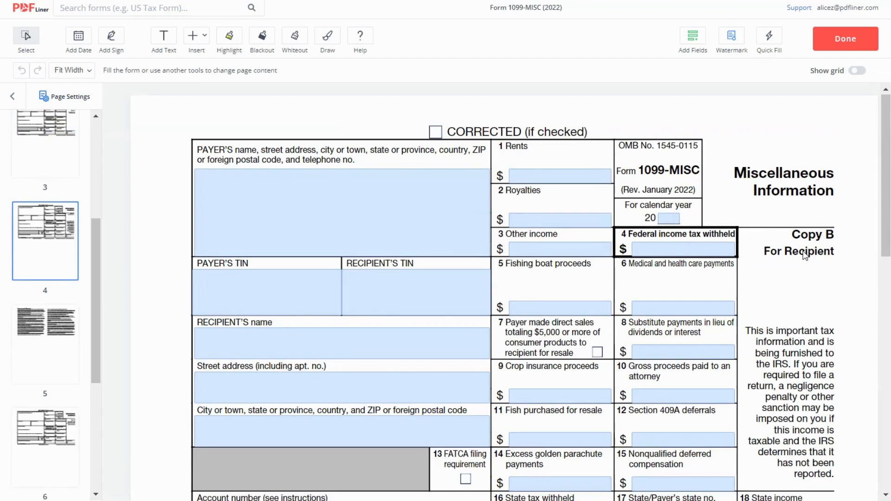
{"action": "scroll", "coordinate": [805, 261], "scroll_direction": "down", "scroll_amount": 1}
{"action": "scroll", "coordinate": [806, 261], "scroll_direction": "down", "scroll_amount": 10}
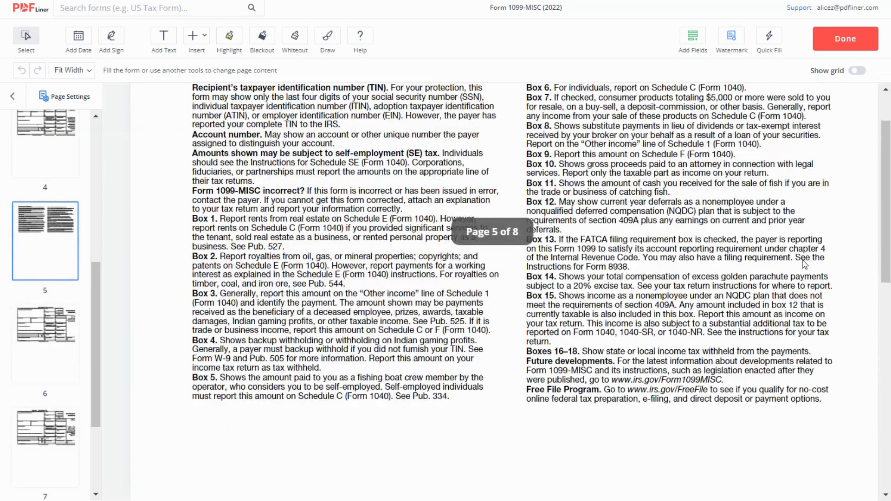
{"action": "scroll", "coordinate": [806, 264], "scroll_direction": "down", "scroll_amount": 8}
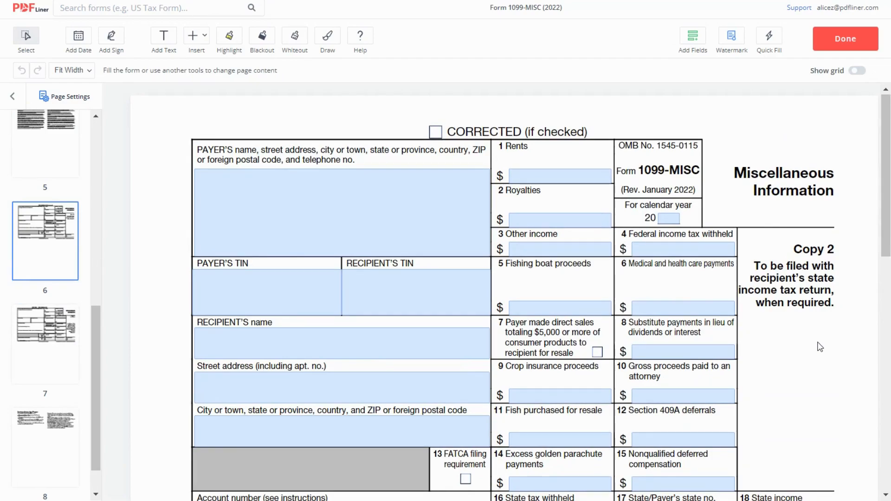
{"action": "scroll", "coordinate": [817, 346], "scroll_direction": "down", "scroll_amount": 15}
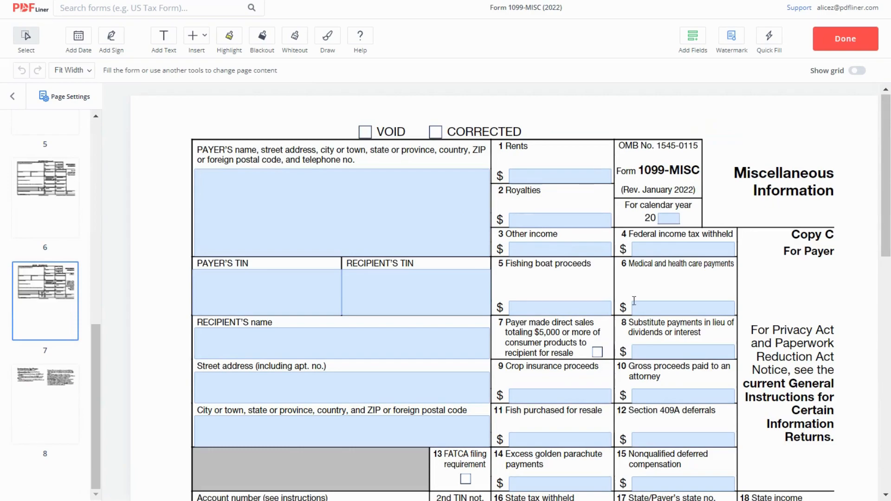
On Copy A, set the calendar year to 22 and fill in the payer's name, address and telephone number
{"action": "scroll", "coordinate": [39, 297], "scroll_direction": "up", "scroll_amount": 8}
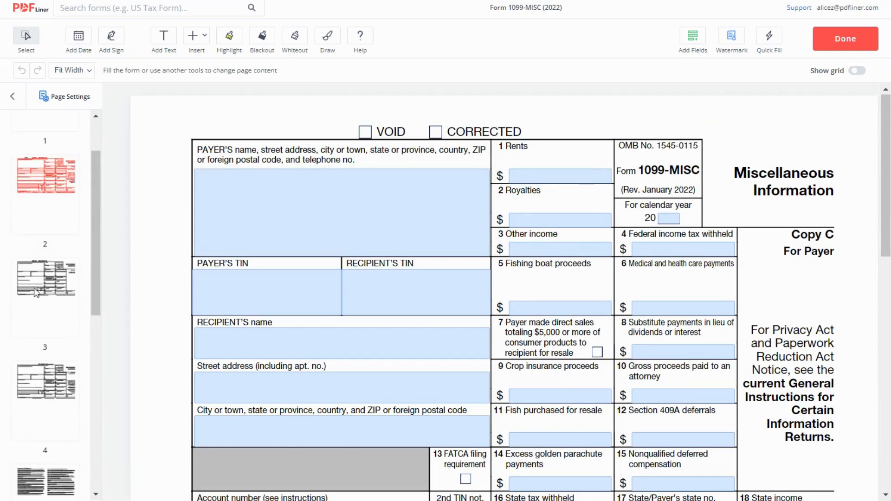
{"action": "left_click", "coordinate": [46, 211]}
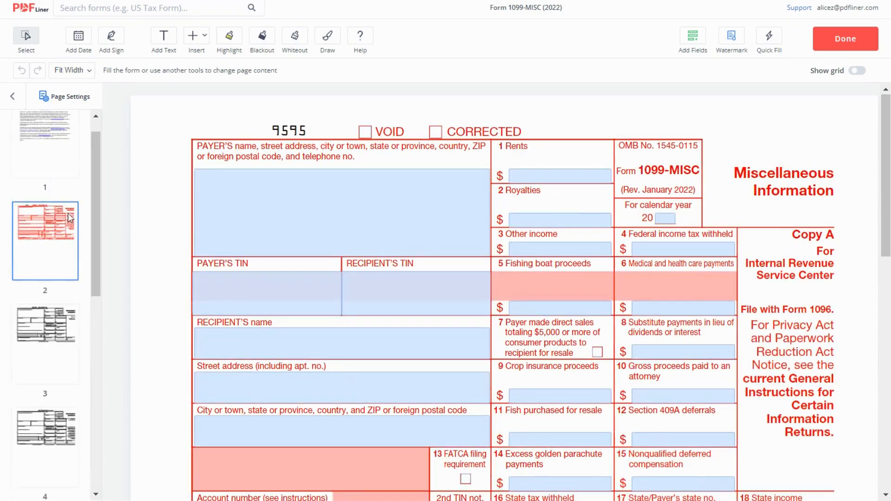
{"action": "left_click", "coordinate": [664, 221]}
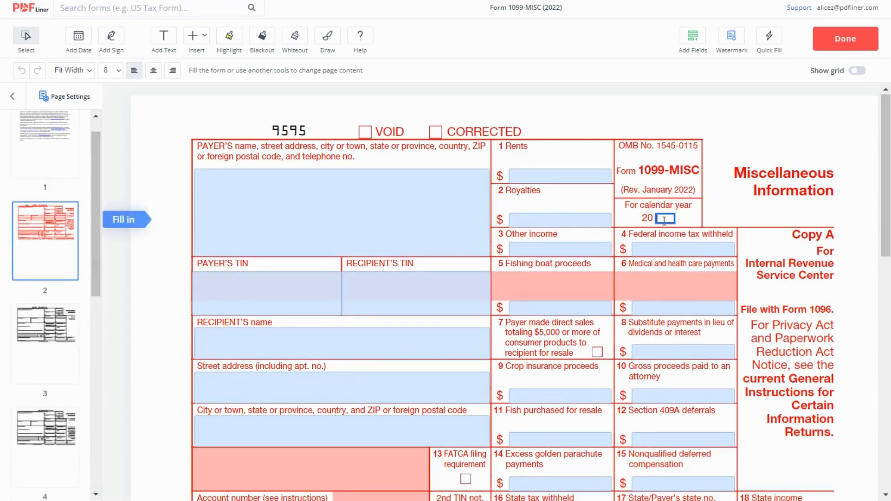
{"action": "type", "text": "22"}
{"action": "key", "text": "Tab"}
{"action": "left_click", "coordinate": [279, 213]}
{"action": "key", "text": "ctrl+v"}
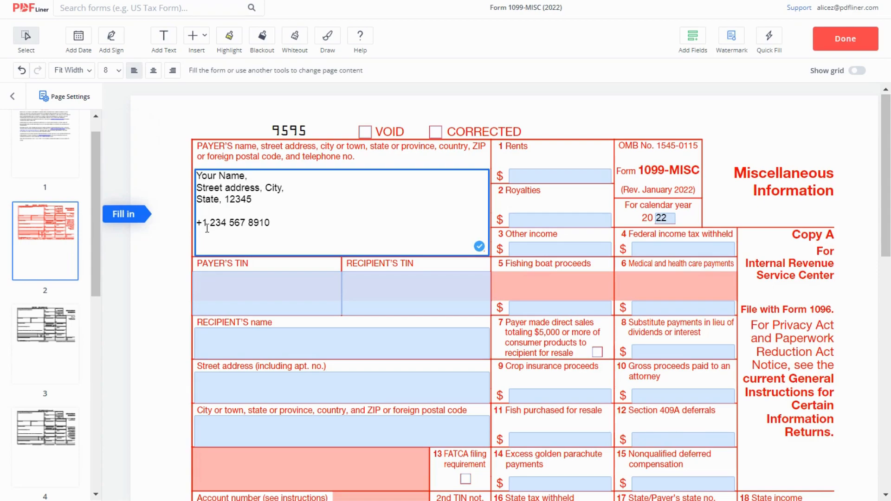
Enter the payer's TIN and the recipient's TIN on Copy A
{"action": "left_click", "coordinate": [233, 304]}
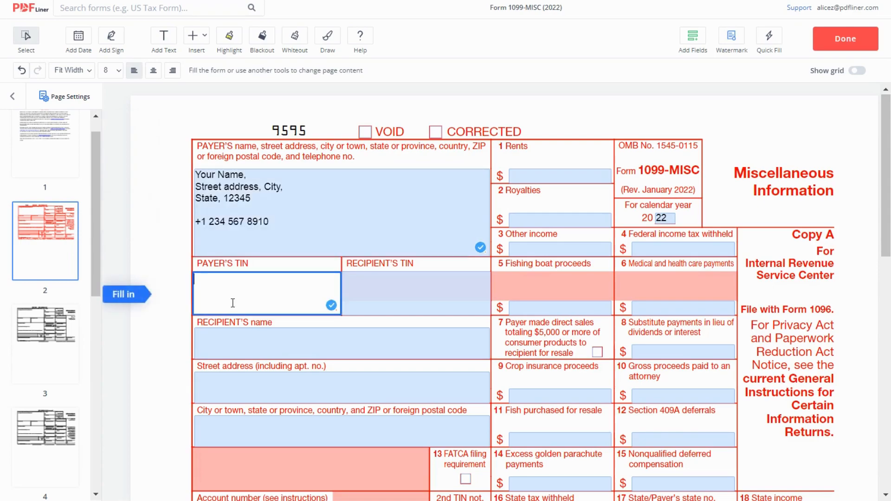
{"action": "type", "text": "12-3"}
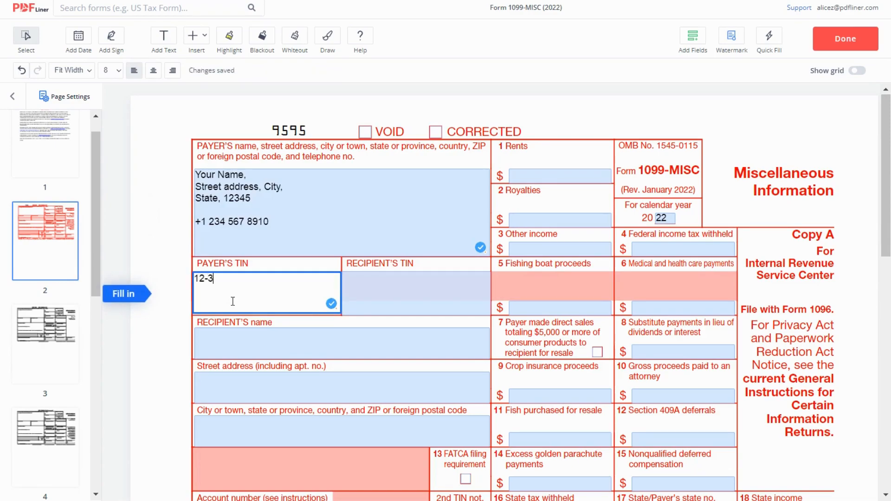
{"action": "type", "text": "456789"}
{"action": "left_click", "coordinate": [390, 299]}
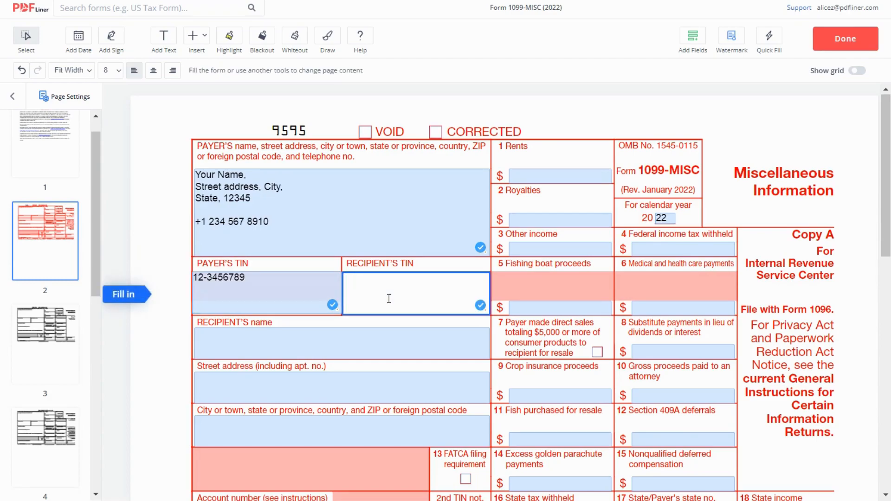
{"action": "type", "text": "1"}
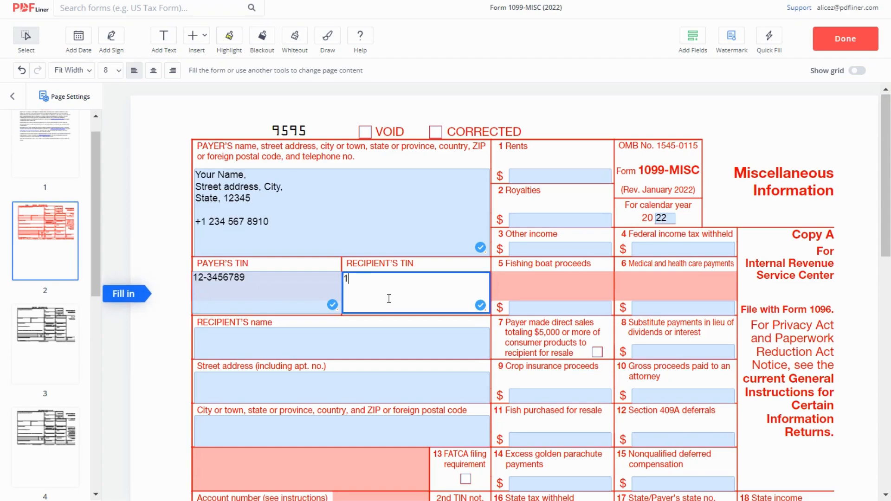
{"action": "type", "text": "23-45-6789"}
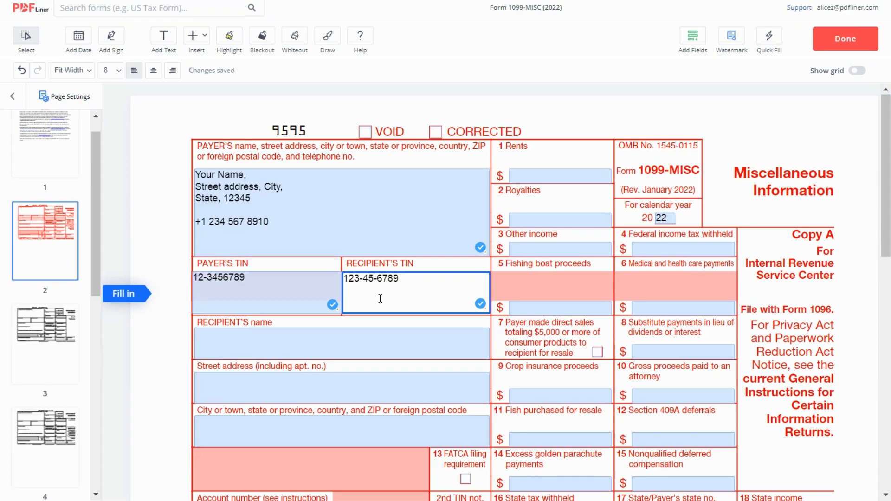
Fill in the recipient's name, street address, and city, state and ZIP code
{"action": "left_click", "coordinate": [301, 348]}
{"action": "type", "text": "Jo"}
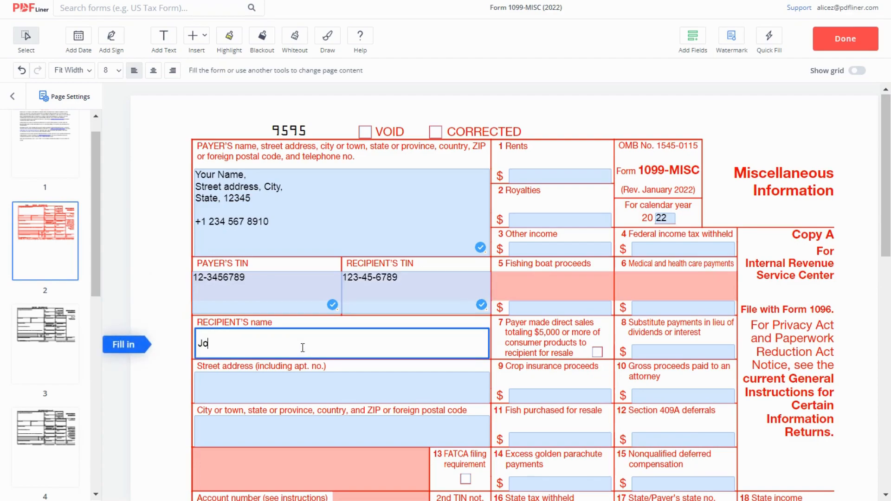
{"action": "type", "text": "hn Smith"}
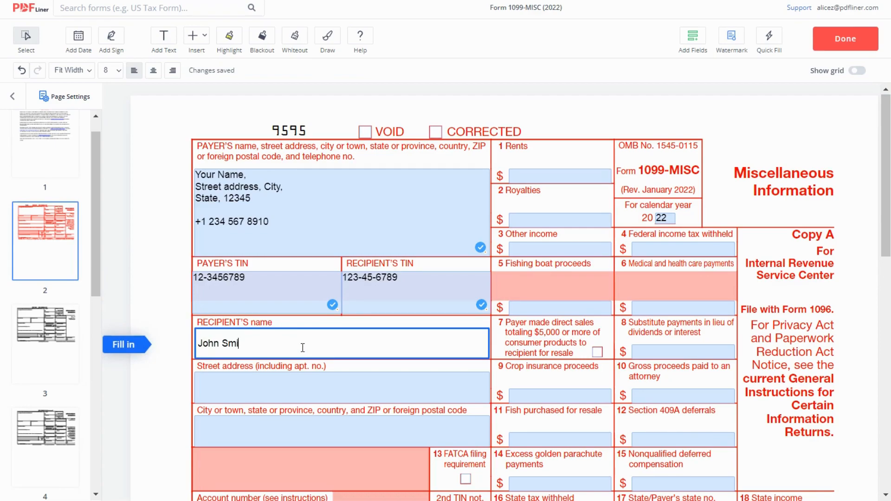
{"action": "left_click", "coordinate": [287, 393]}
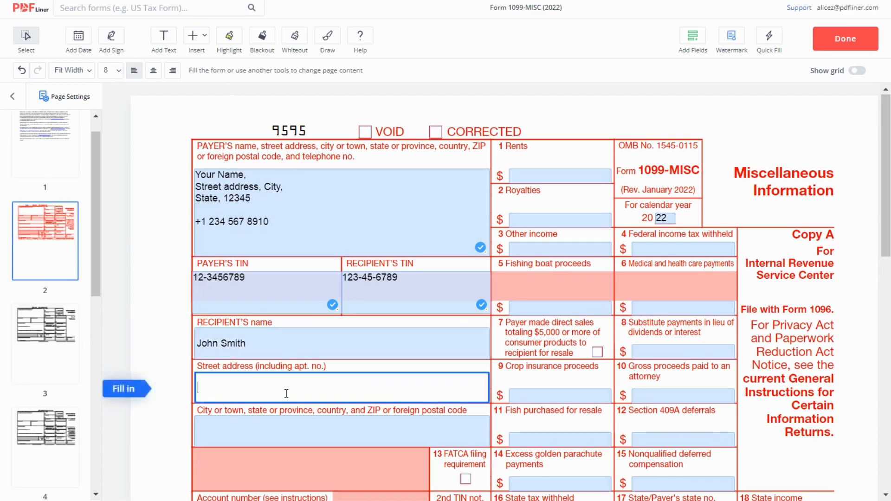
{"action": "scroll", "coordinate": [217, 317], "scroll_direction": "down", "scroll_amount": 2}
{"action": "type", "text": "St"}
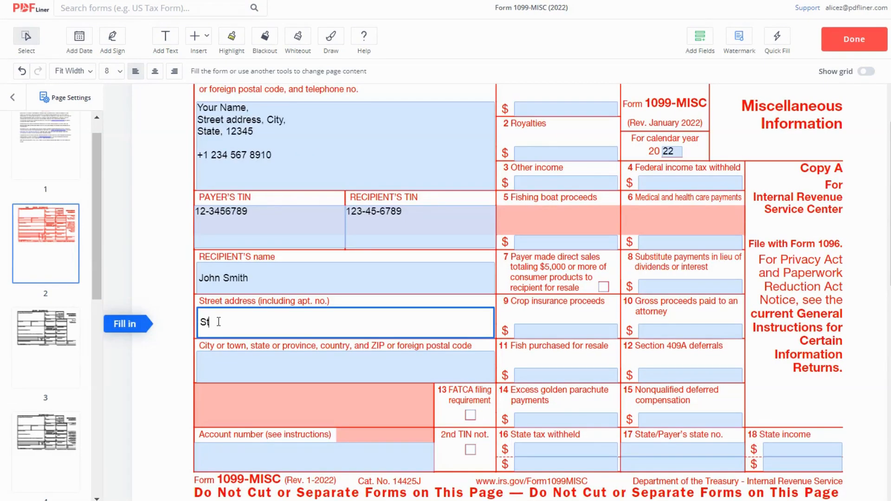
{"action": "type", "text": "reet ad"}
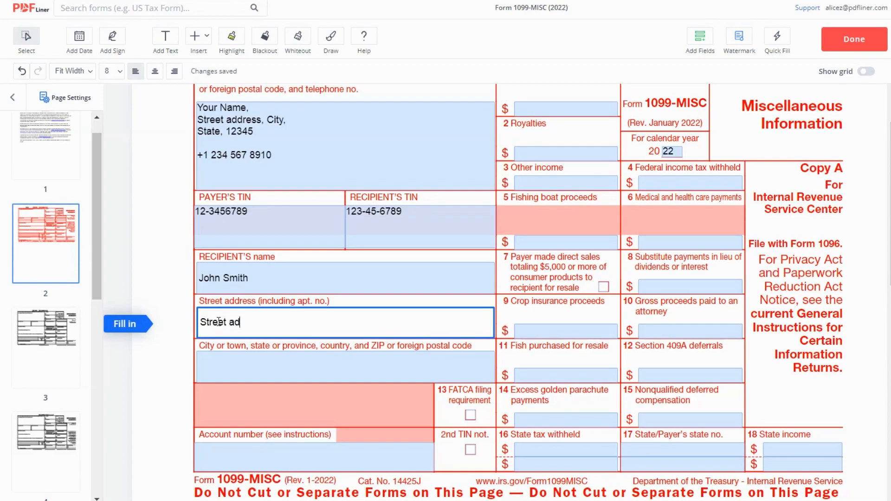
{"action": "type", "text": "dress, 12"}
{"action": "left_click", "coordinate": [241, 372]}
{"action": "type", "text": "City, ST"}
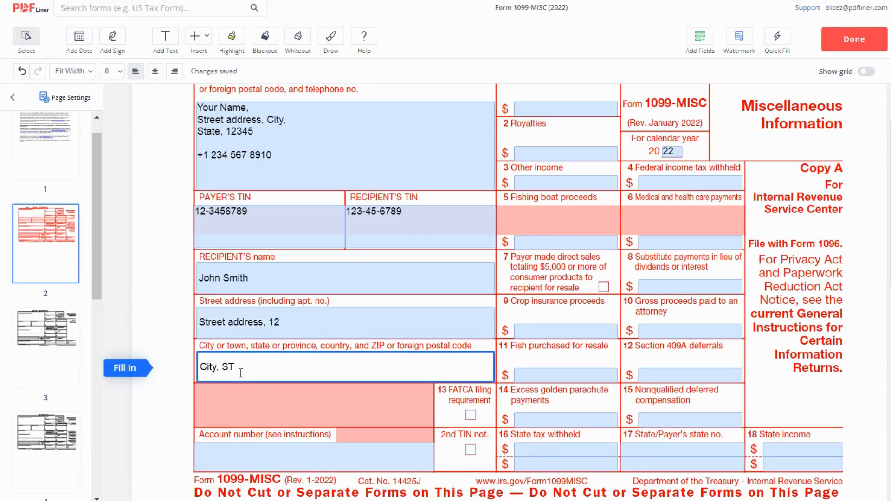
{"action": "type", "text": ", 12345"}
Enter "600 or more" for Rents in box 1 and "at least $10" for Royalties in box 2
{"action": "scroll", "coordinate": [523, 190], "scroll_direction": "up", "scroll_amount": 2}
{"action": "left_click", "coordinate": [530, 175]}
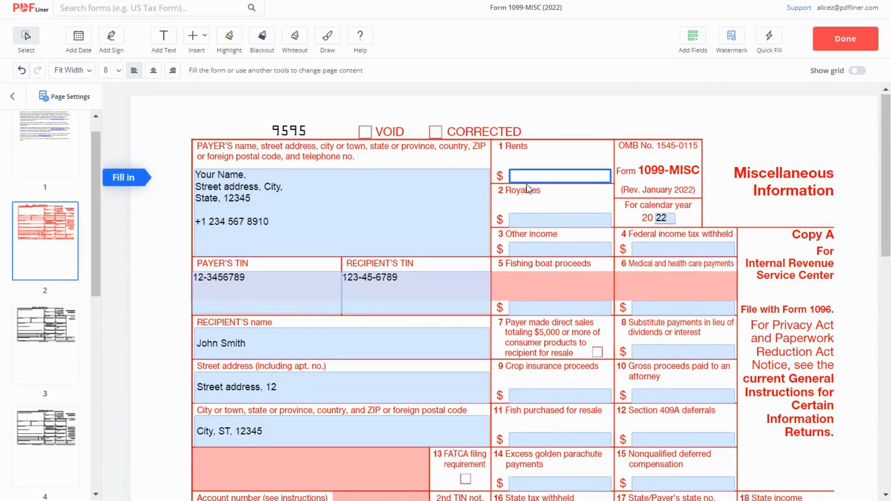
{"action": "type", "text": "600 or more"}
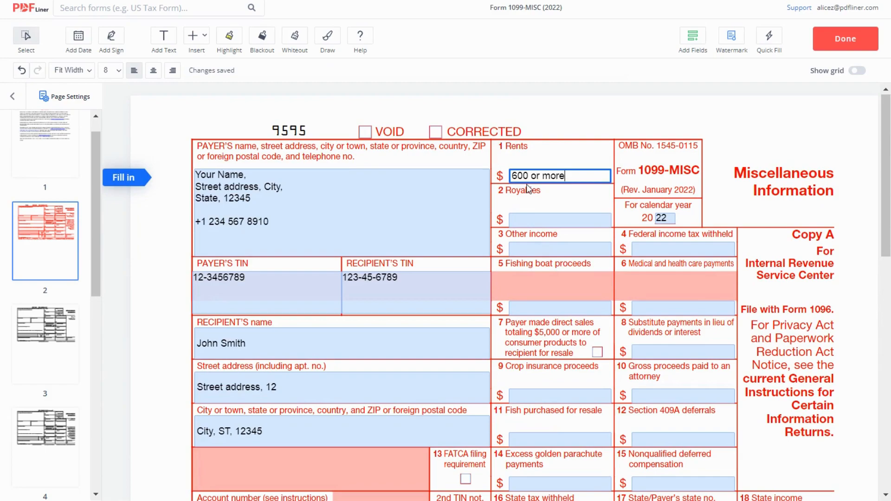
{"action": "left_click", "coordinate": [533, 219]}
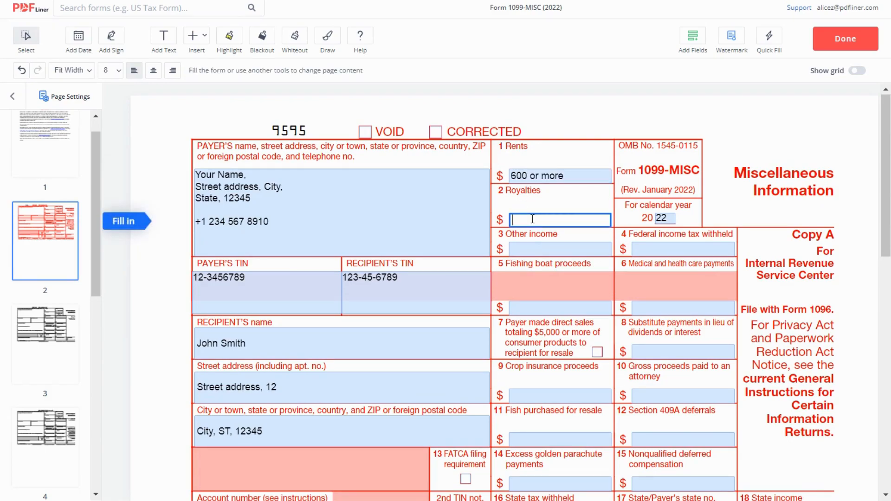
{"action": "type", "text": "at le"}
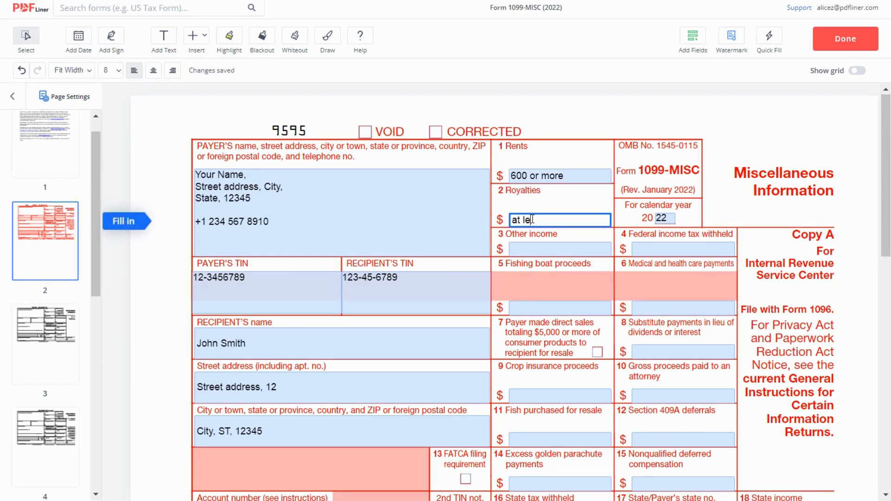
{"action": "type", "text": "ast $10"}
Enter "600 and more" for Other income, Fishing boat proceeds, and Medical and health care payments in boxes 3, 5 and 6
{"action": "left_click", "coordinate": [536, 250]}
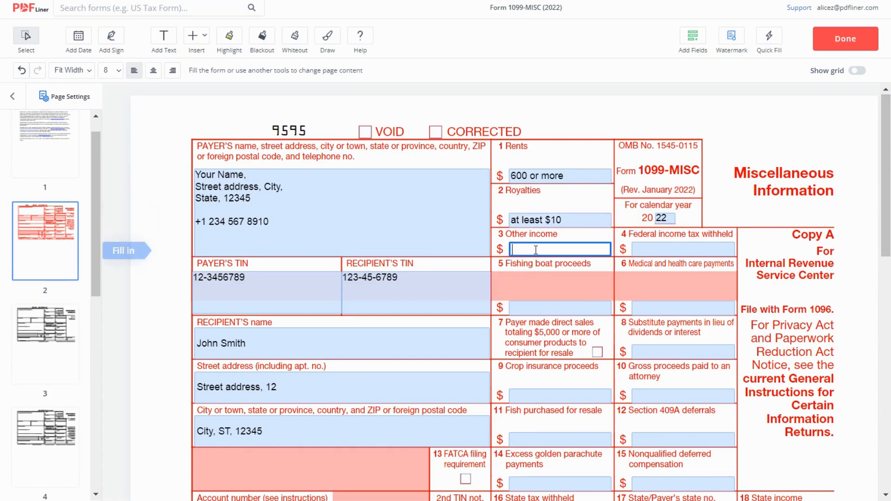
{"action": "type", "text": "600 a"}
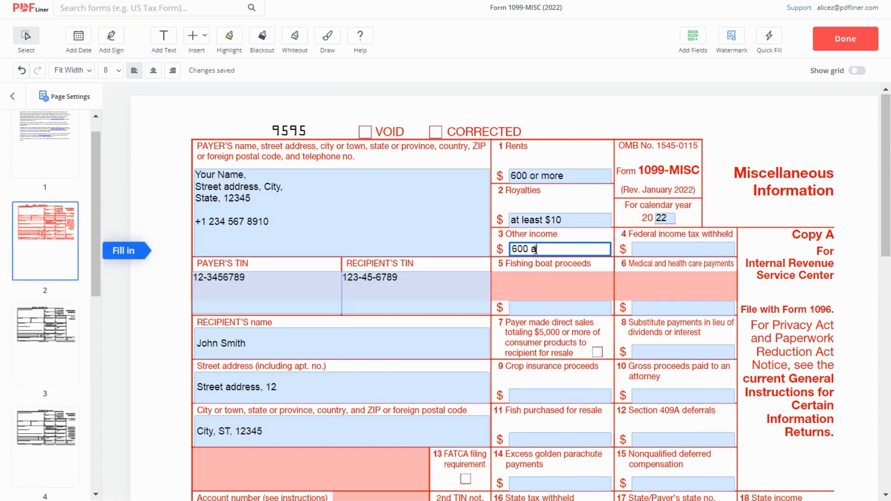
{"action": "type", "text": "nd more"}
{"action": "left_click", "coordinate": [532, 309]}
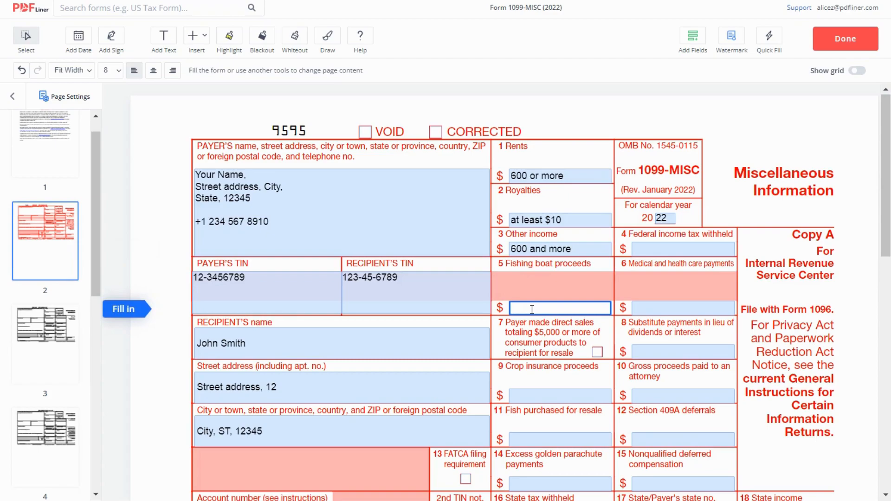
{"action": "type", "text": "600 and more"}
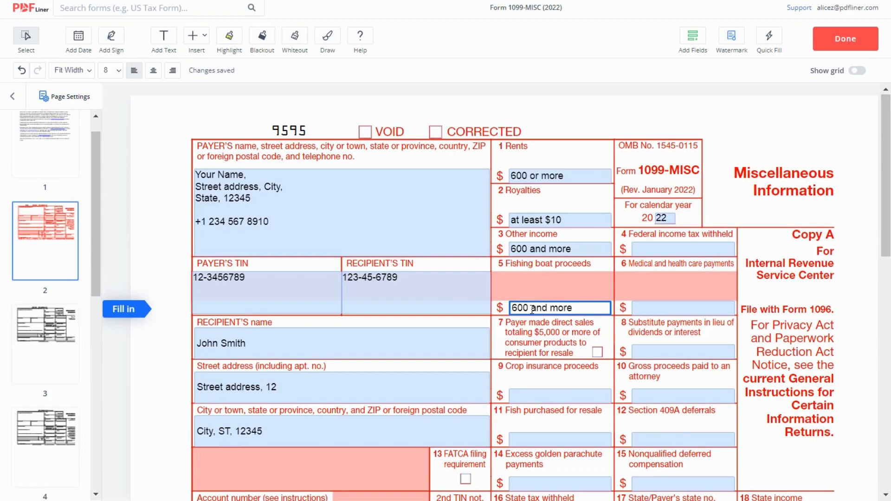
{"action": "left_click", "coordinate": [667, 308]}
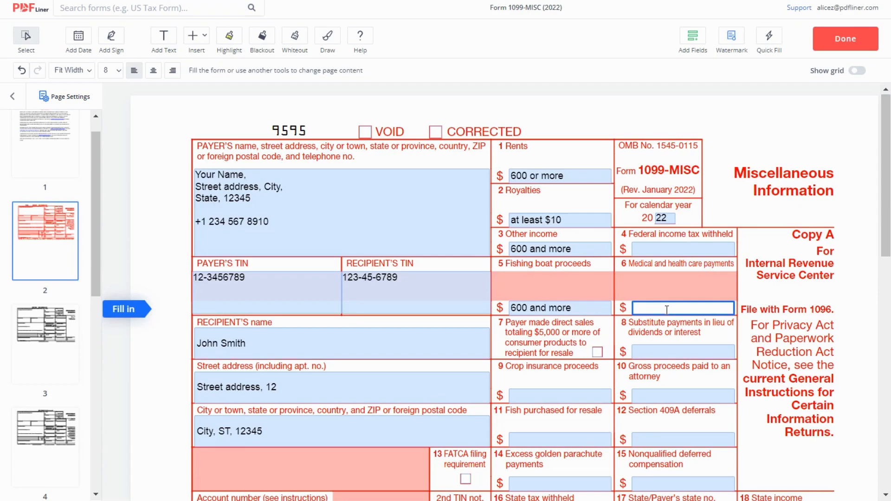
{"action": "type", "text": "600 and"}
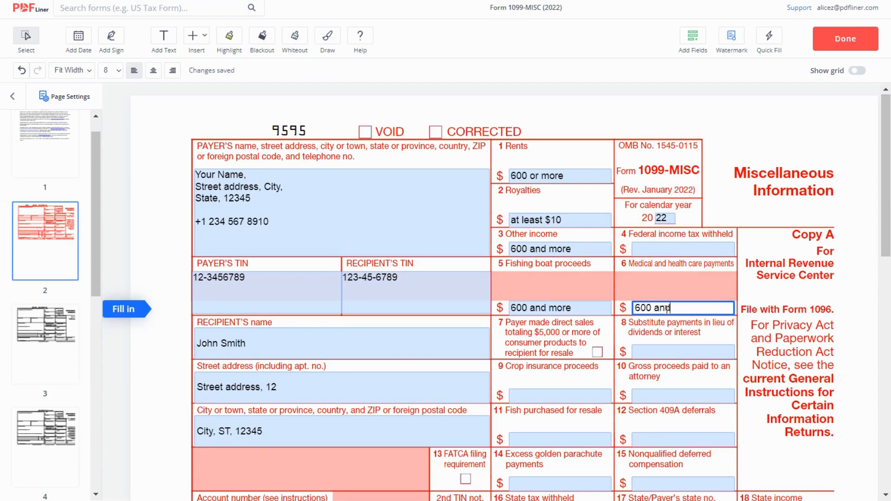
{"action": "type", "text": " more"}
Enter "at least $10" for substitute payments in box 8 and "600 and more" for Crop insurance proceeds in box 9
{"action": "left_click", "coordinate": [645, 353]}
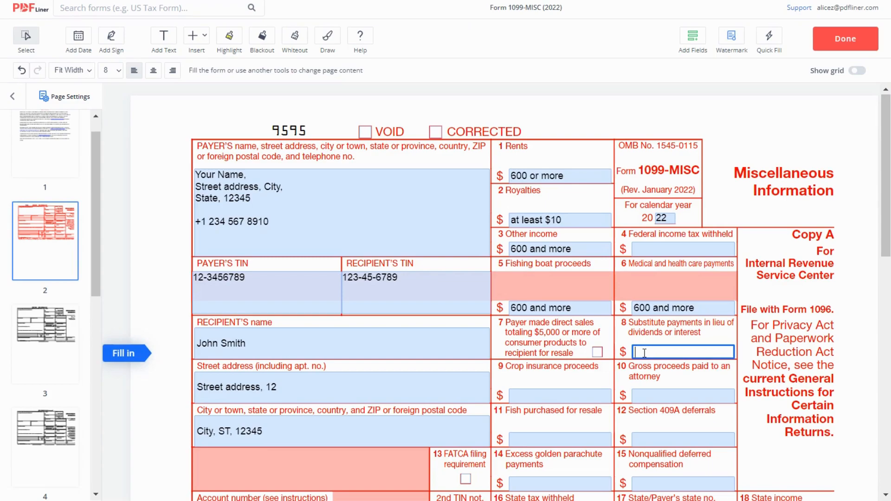
{"action": "type", "text": "at"}
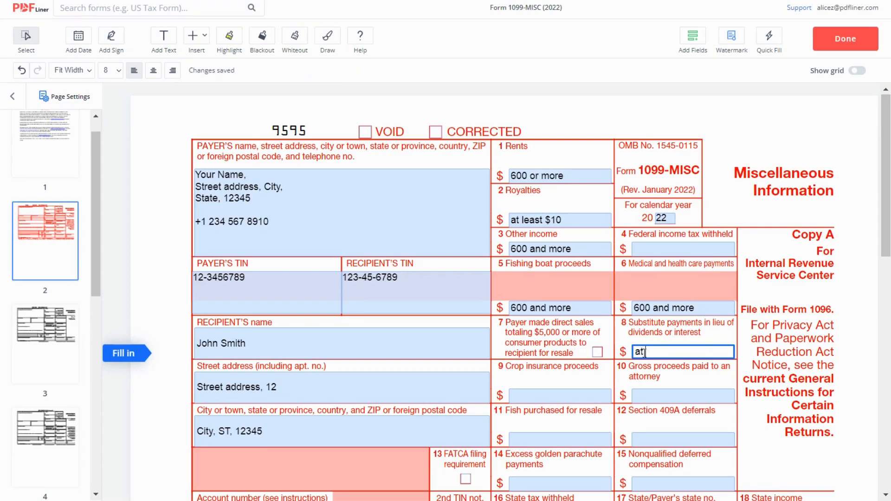
{"action": "type", "text": " leasst $10"}
{"action": "left_click", "coordinate": [538, 396]}
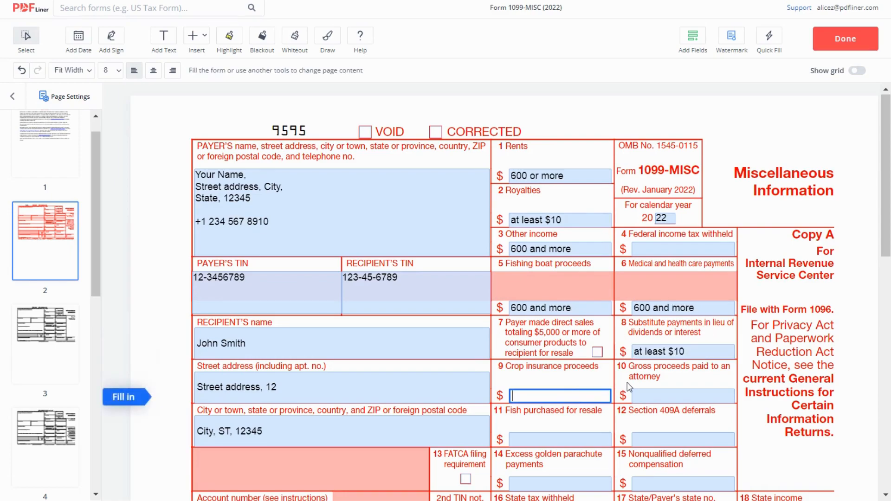
{"action": "type", "text": "600 and more"}
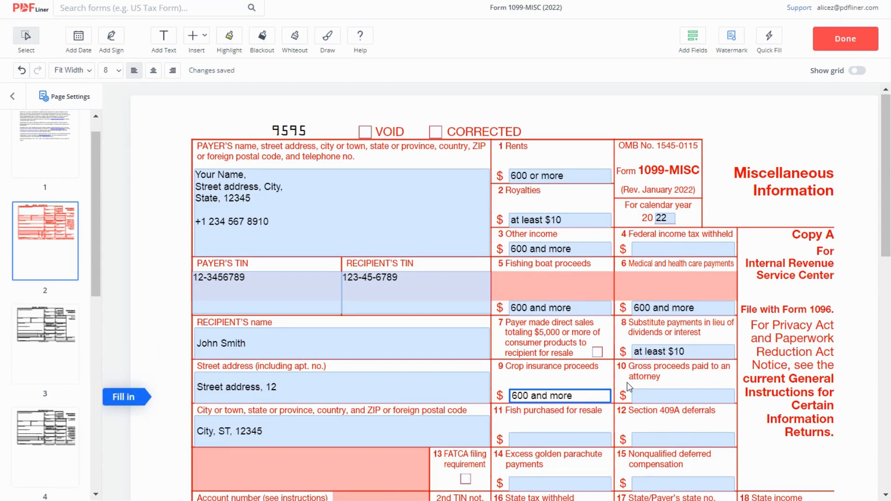
Enter "600 and more" for Gross proceeds paid to an attorney, Section 409A deferrals, and Nonqualified deferred compensation in boxes 10, 12 and 15
{"action": "left_click", "coordinate": [650, 395]}
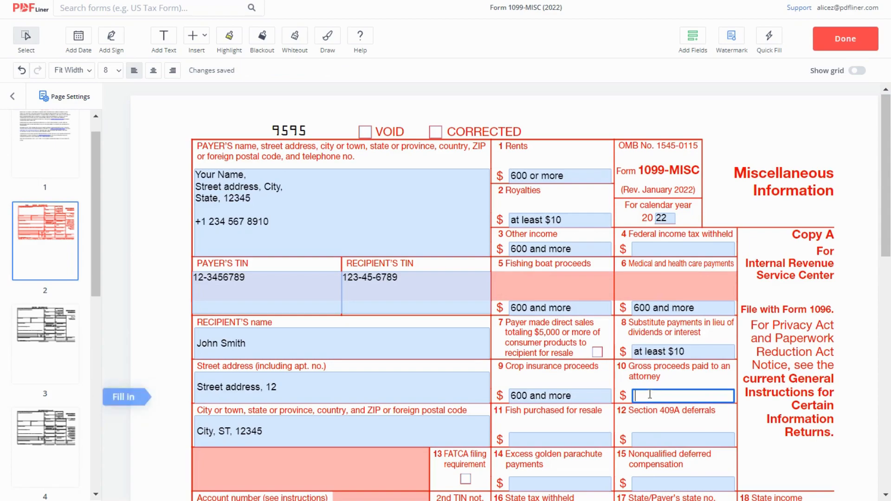
{"action": "type", "text": "600 and more"}
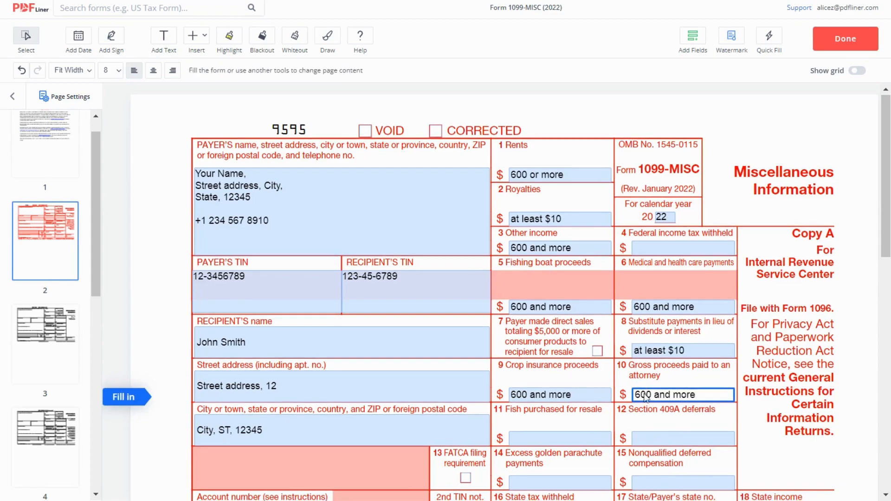
{"action": "scroll", "coordinate": [646, 395], "scroll_direction": "down", "scroll_amount": 2}
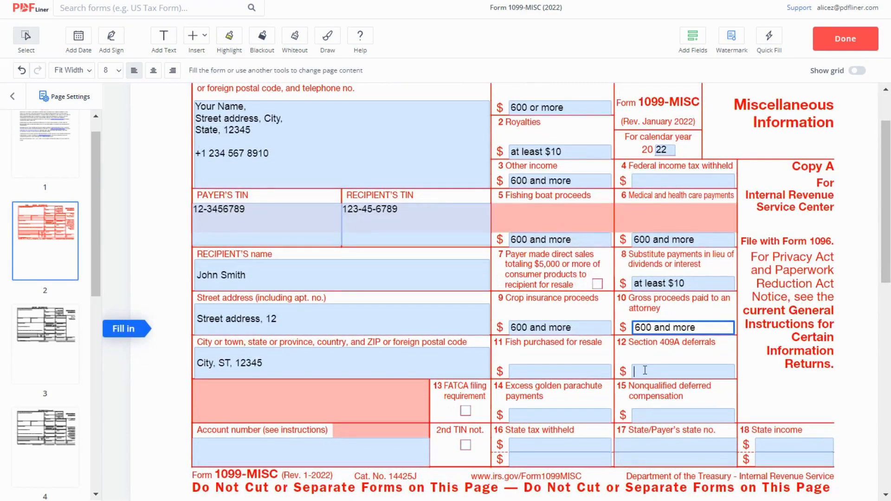
{"action": "left_click", "coordinate": [645, 370]}
{"action": "type", "text": "600 and more"}
{"action": "left_click", "coordinate": [673, 416]}
{"action": "type", "text": "600 and more"}
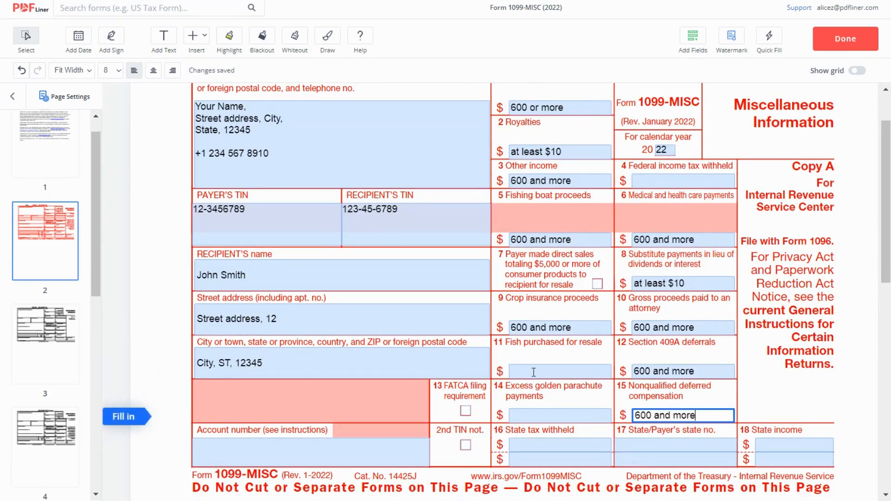
Enter "any amount" for Fish purchased for resale, Excess golden parachute payments, and Federal income tax withheld in boxes 11, 14 and 4
{"action": "left_click", "coordinate": [534, 369]}
{"action": "type", "text": "any"}
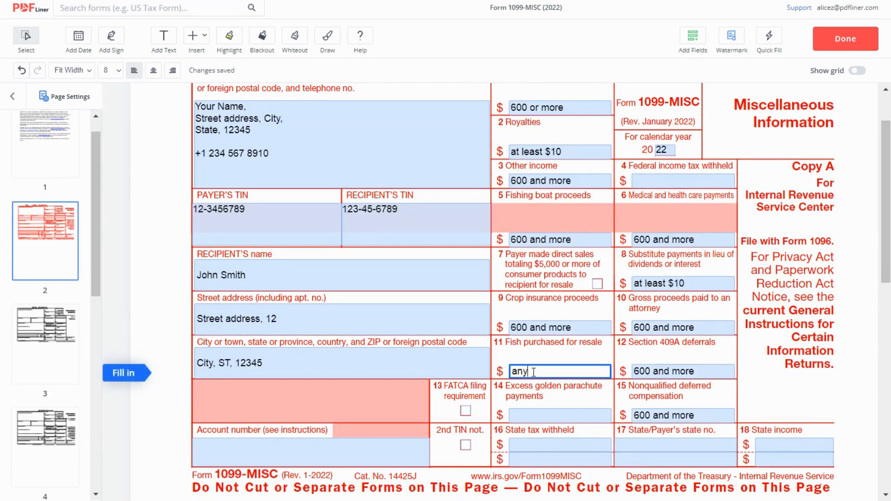
{"action": "type", "text": " amount"}
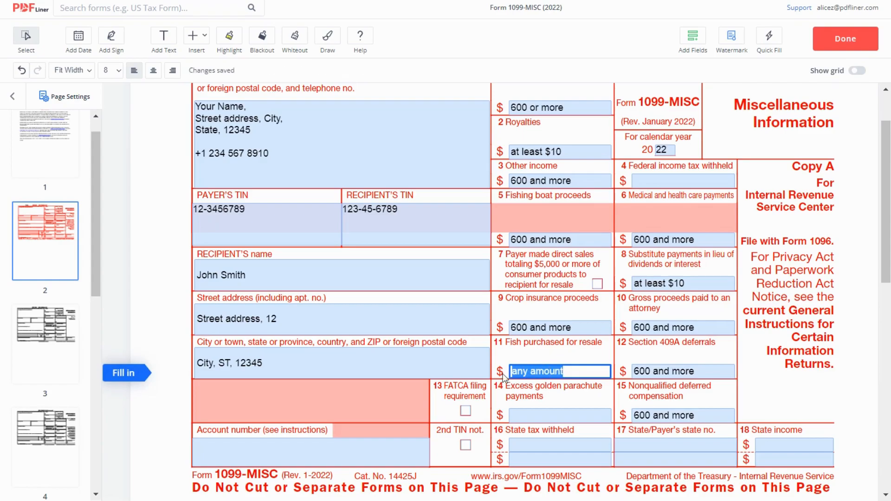
{"action": "left_click", "coordinate": [557, 414]}
{"action": "type", "text": "any amount"}
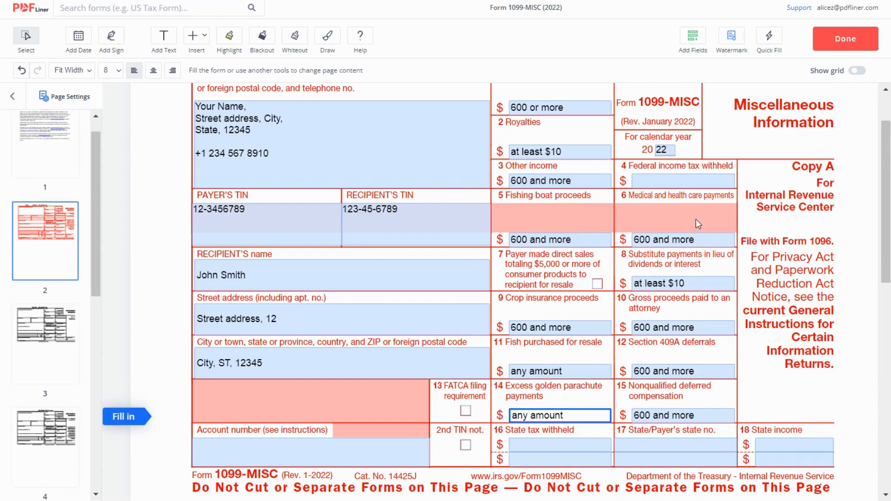
{"action": "left_click", "coordinate": [678, 179]}
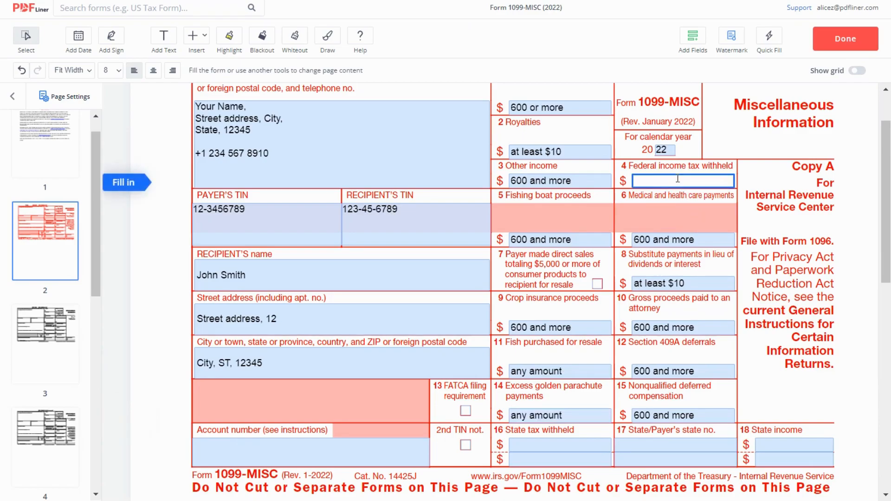
{"action": "type", "text": "any amount"}
Review the state number and state income boxes on Copy A, and check the entries on Copy 1, Copy B and Copy 2
{"action": "left_click", "coordinate": [650, 460]}
{"action": "left_click", "coordinate": [798, 462]}
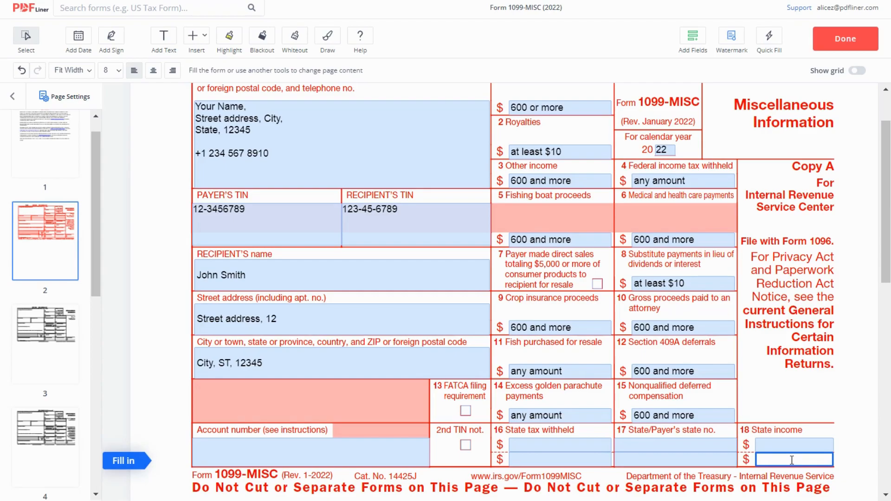
{"action": "scroll", "coordinate": [770, 470], "scroll_direction": "up", "scroll_amount": 2}
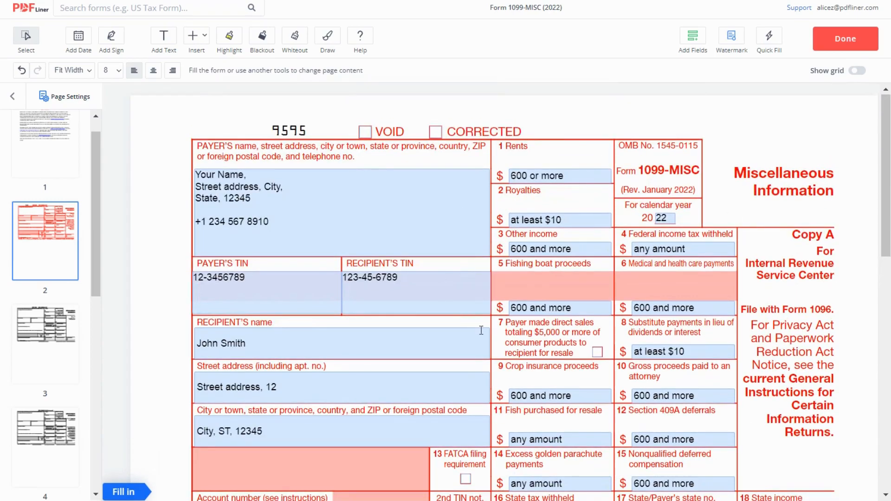
{"action": "scroll", "coordinate": [482, 331], "scroll_direction": "down", "scroll_amount": 4}
{"action": "scroll", "coordinate": [811, 372], "scroll_direction": "up", "scroll_amount": 2}
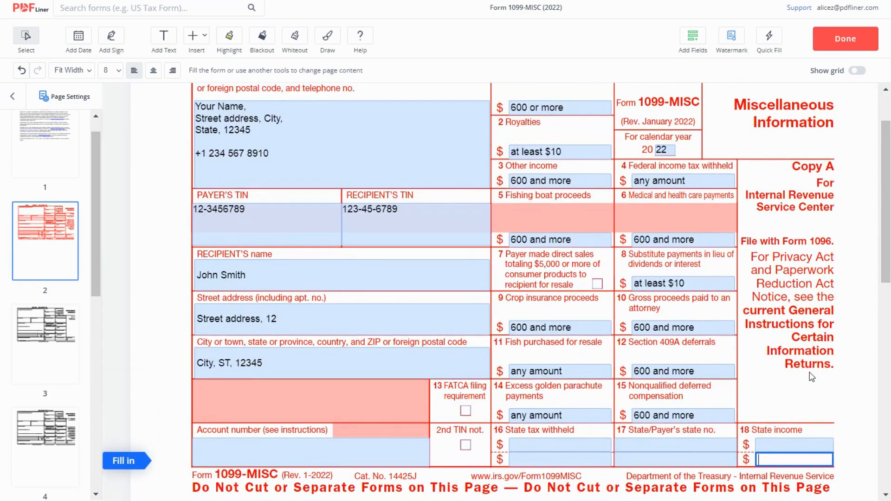
{"action": "scroll", "coordinate": [811, 377], "scroll_direction": "down", "scroll_amount": 10}
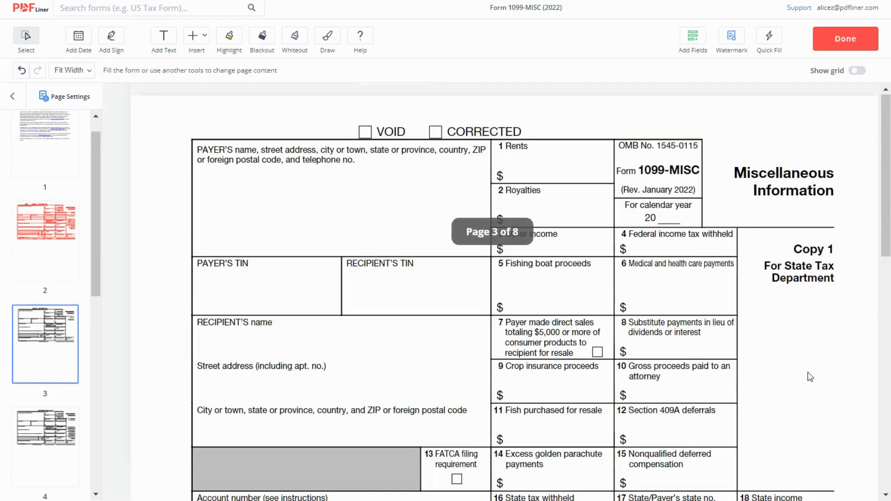
{"action": "scroll", "coordinate": [810, 377], "scroll_direction": "down", "scroll_amount": 3}
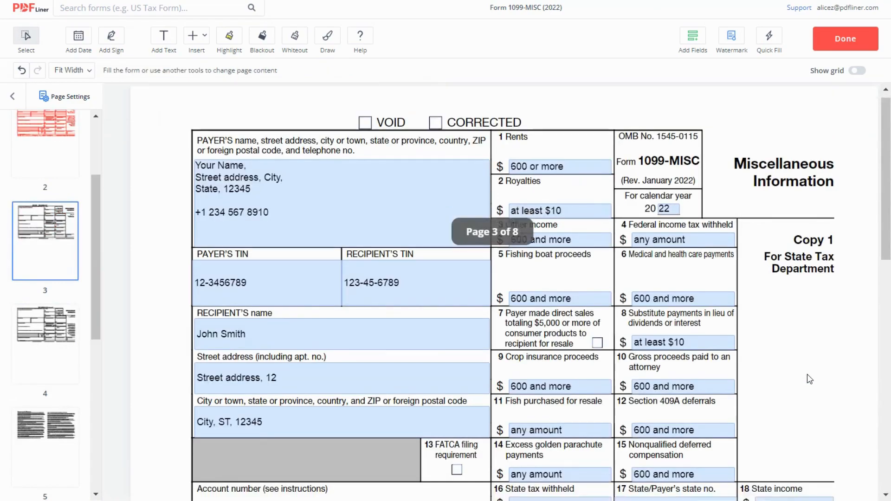
{"action": "scroll", "coordinate": [808, 375], "scroll_direction": "down", "scroll_amount": 6}
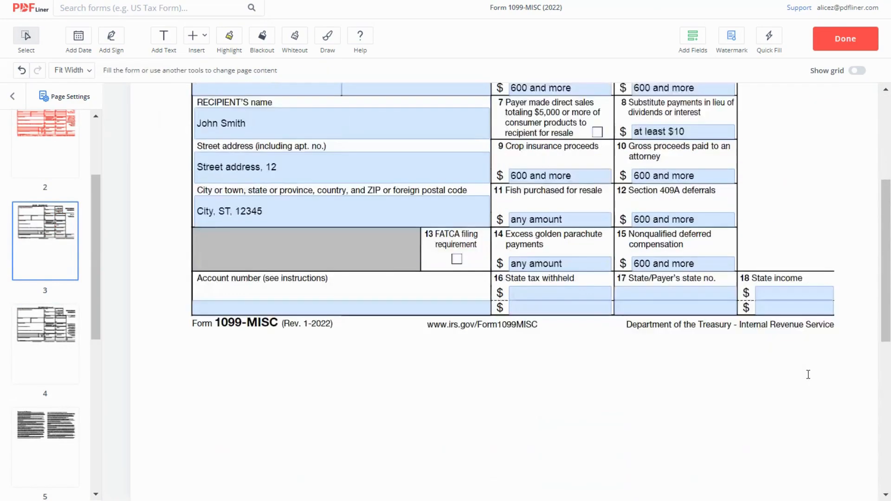
{"action": "scroll", "coordinate": [810, 379], "scroll_direction": "down", "scroll_amount": 10}
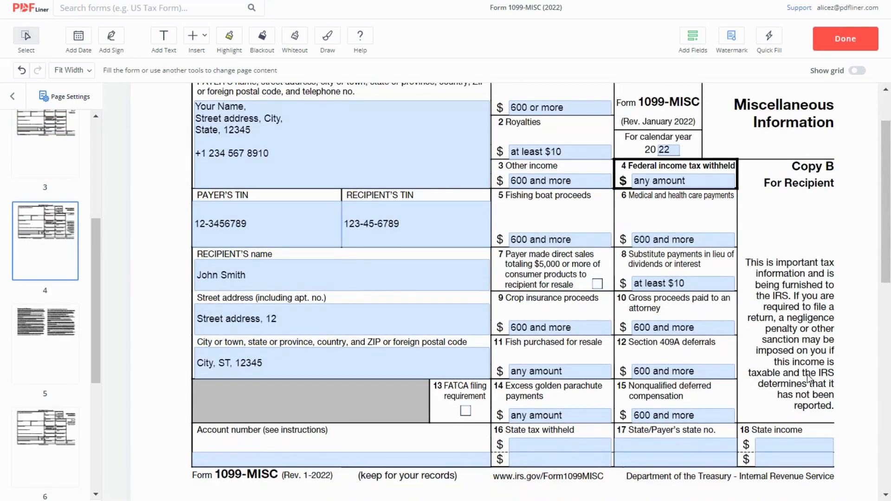
{"action": "scroll", "coordinate": [808, 377], "scroll_direction": "down", "scroll_amount": 4}
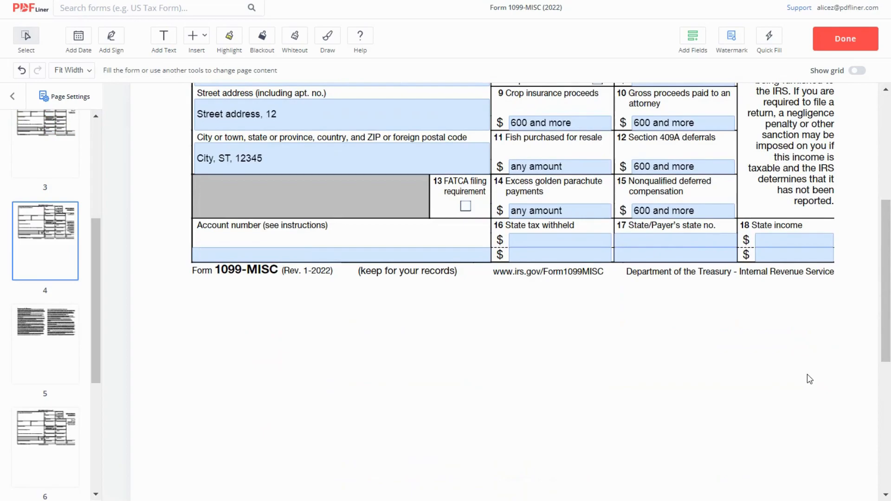
{"action": "scroll", "coordinate": [808, 376], "scroll_direction": "down", "scroll_amount": 2}
{"action": "scroll", "coordinate": [808, 376], "scroll_direction": "down", "scroll_amount": 3}
{"action": "scroll", "coordinate": [808, 378], "scroll_direction": "down", "scroll_amount": 6}
{"action": "scroll", "coordinate": [808, 380], "scroll_direction": "down", "scroll_amount": 5}
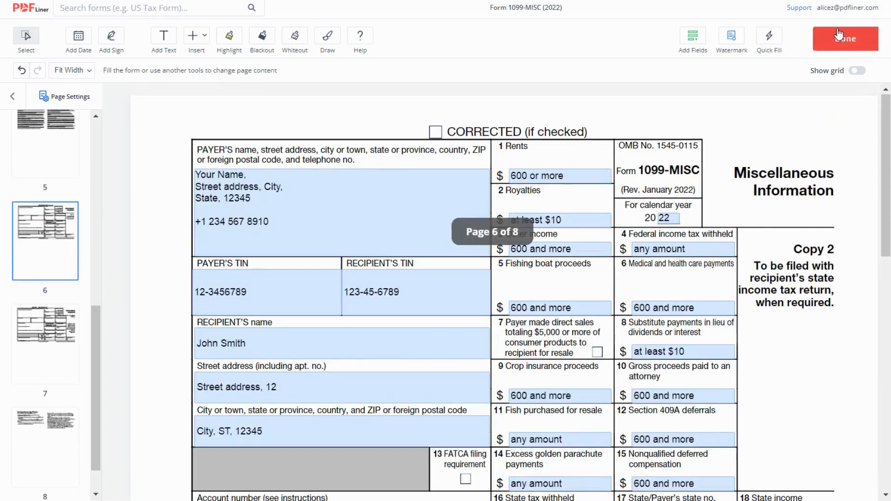
Finish editing the form and bring up the options for sending, saving or printing it
{"action": "left_click", "coordinate": [831, 40]}
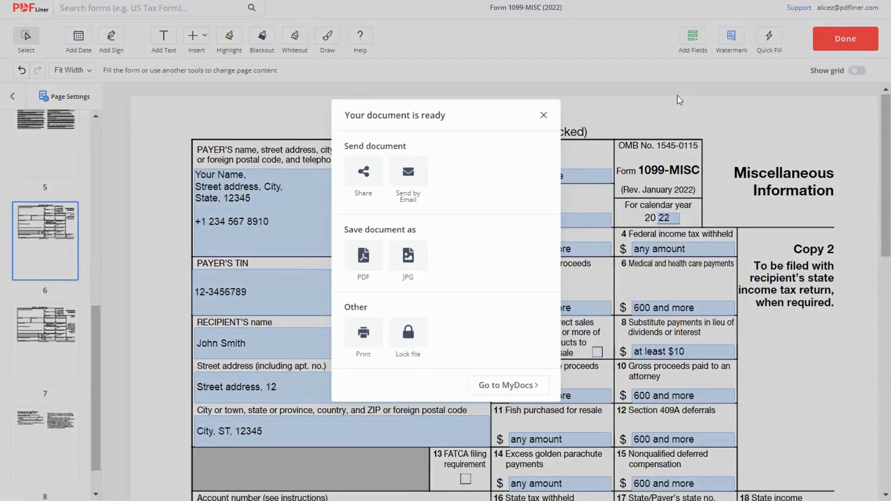